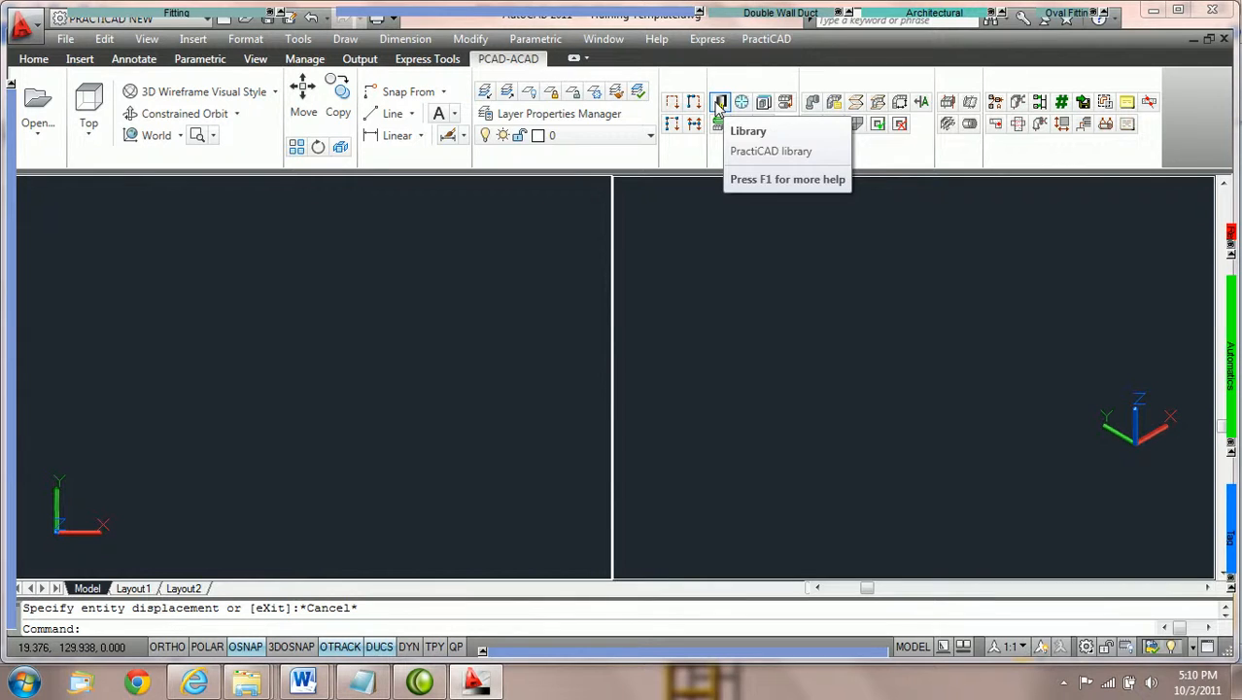
- Start inserting a rectangular light fixture from the architectural components
click(719, 105)
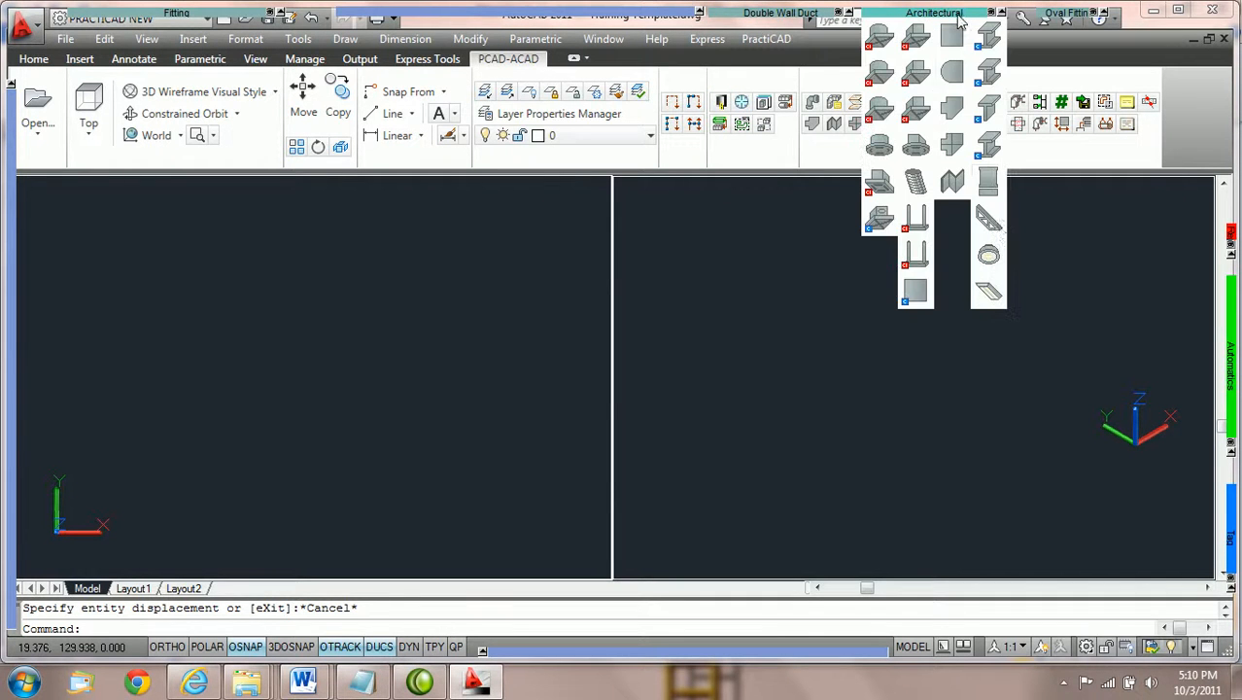
click(988, 294)
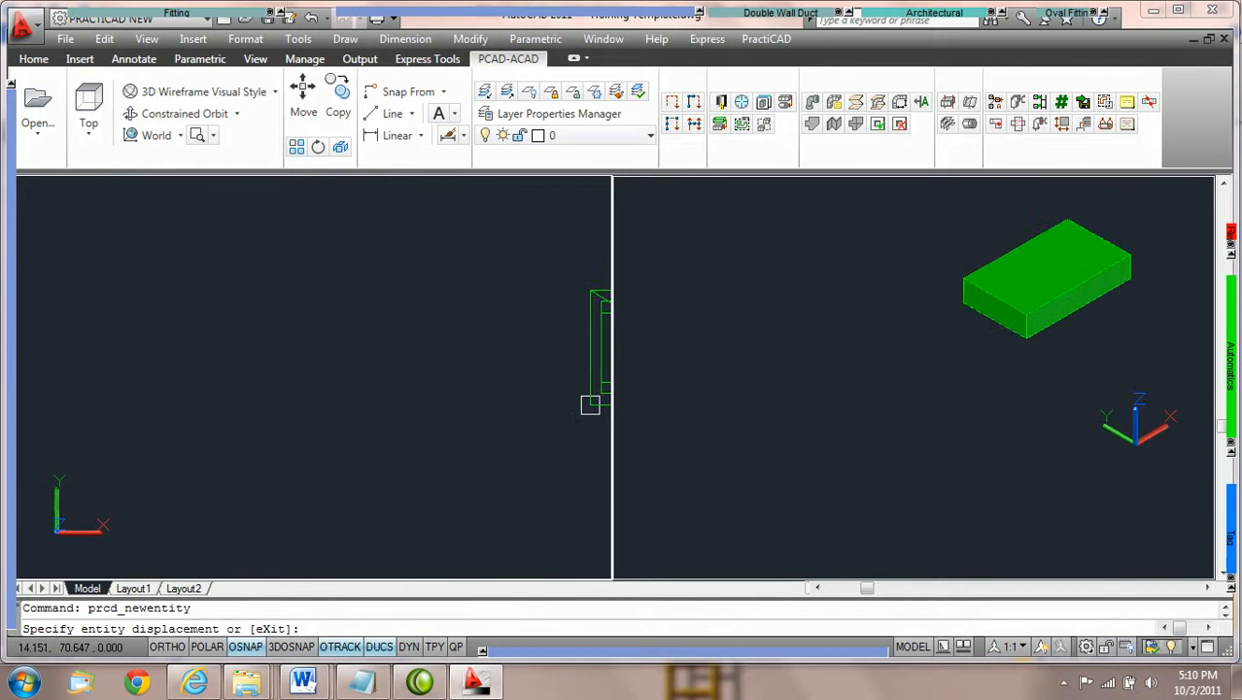
- Examine the Z, X and Y insertion reference options and the dimensions in the rectangular light's properties
mouse_move(12, 278)
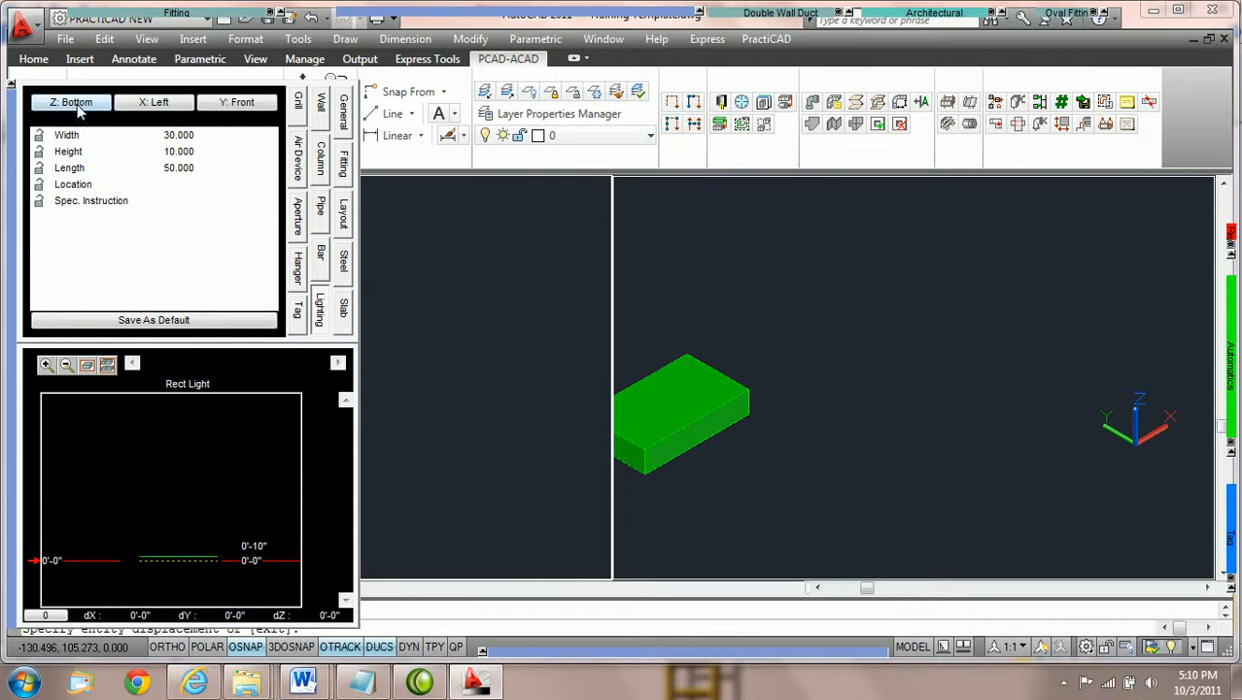
click(211, 103)
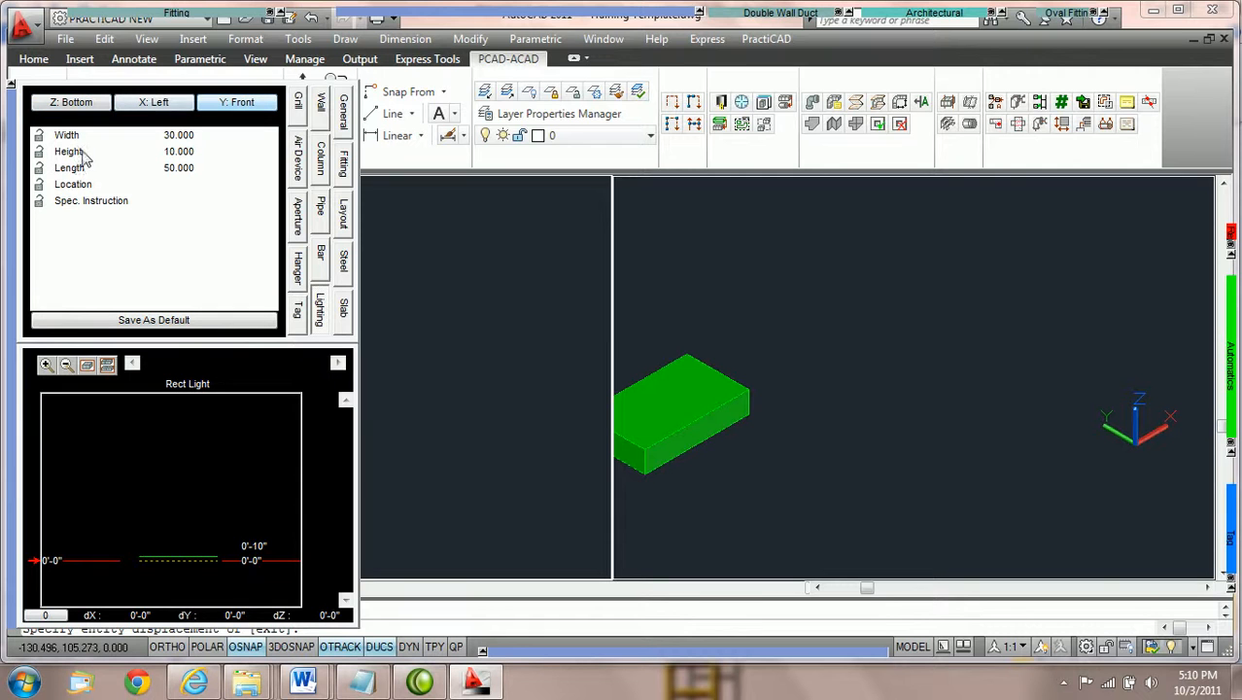
click(73, 105)
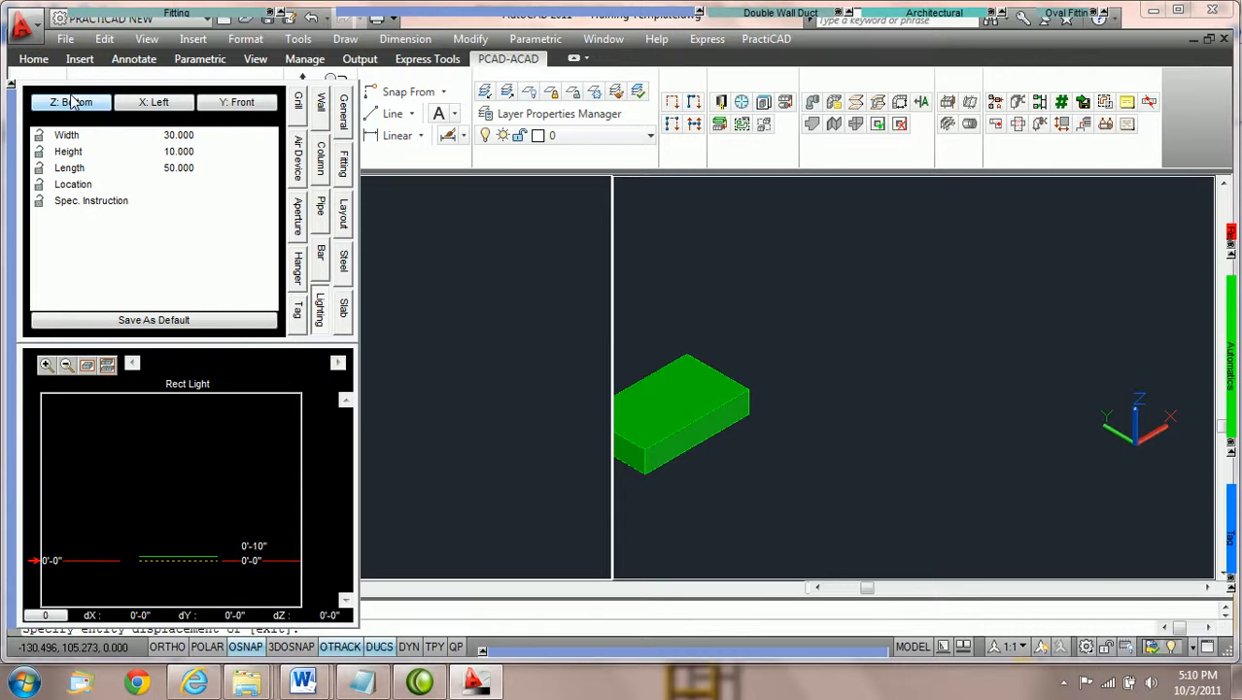
click(154, 103)
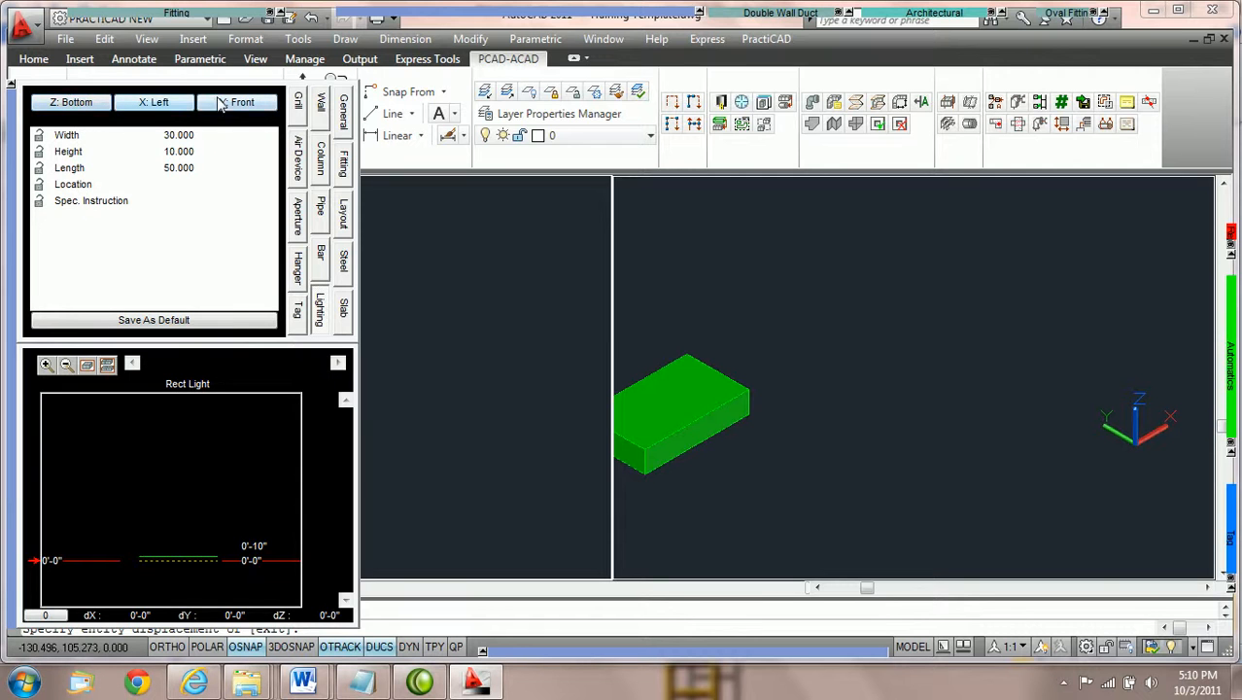
click(74, 106)
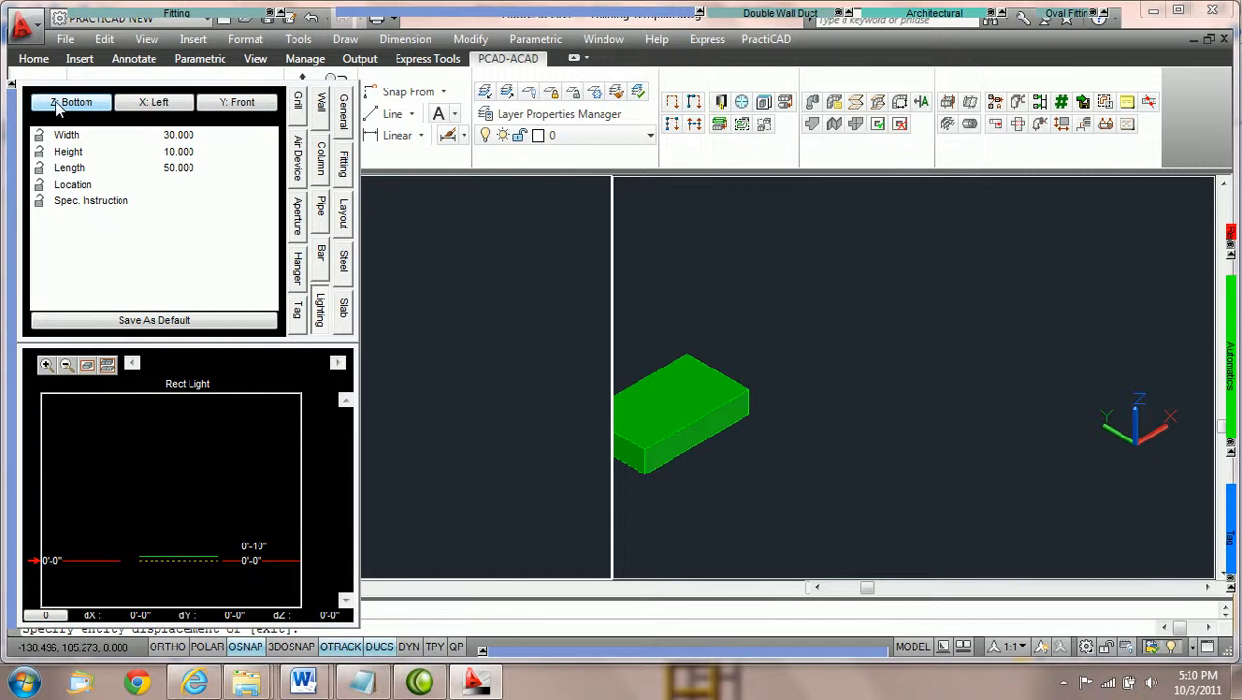
click(157, 108)
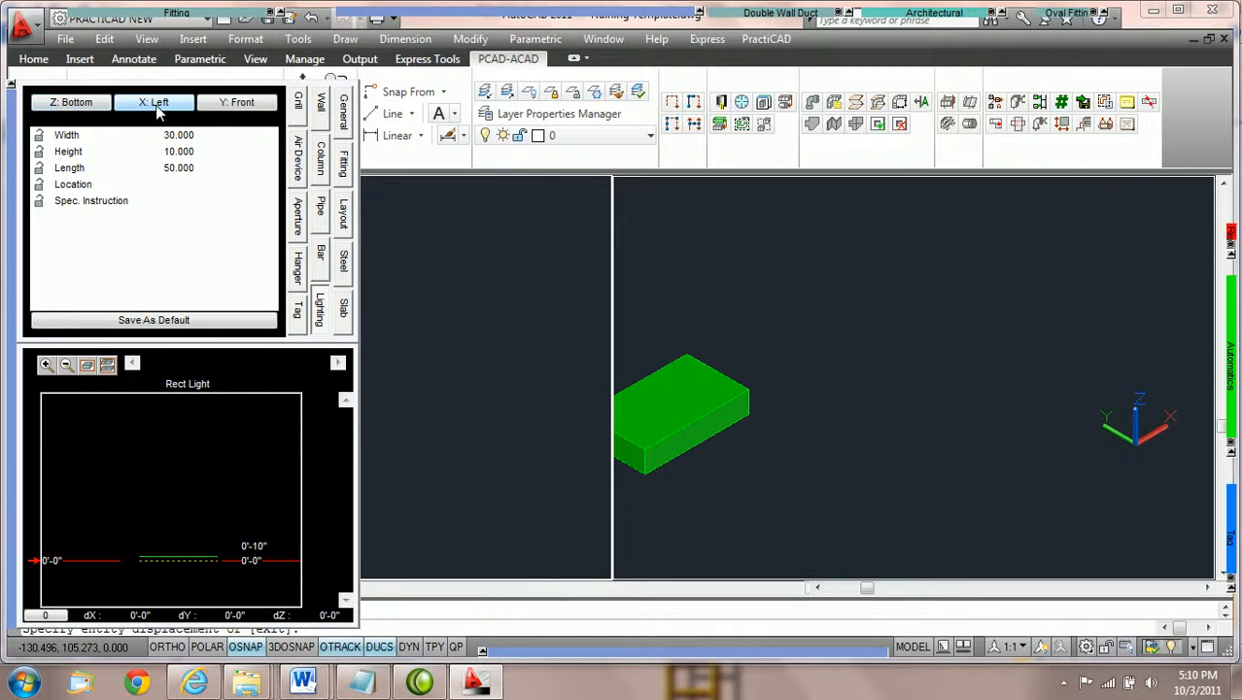
click(217, 103)
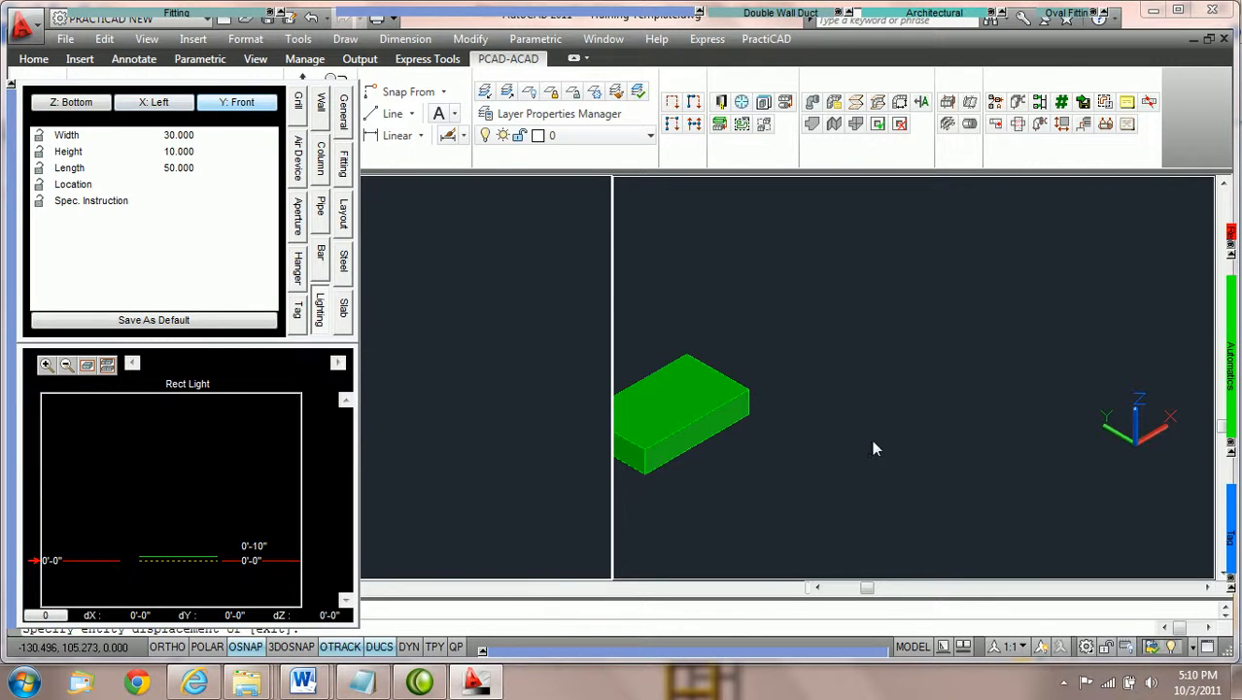
scroll(841, 486, up, 3)
scroll(841, 486, up, 3)
scroll(879, 475, down, 4)
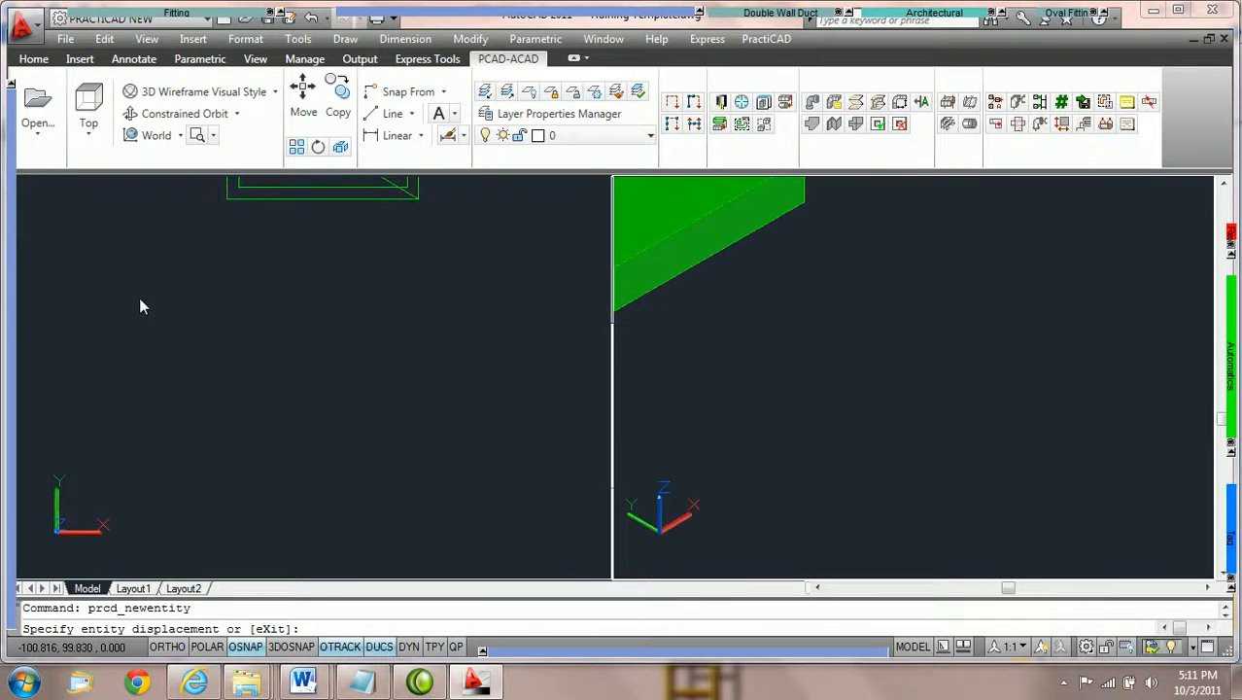
- Set the rectangular light's insertion reference to Z Top, X Right and Y Back
mouse_move(7, 248)
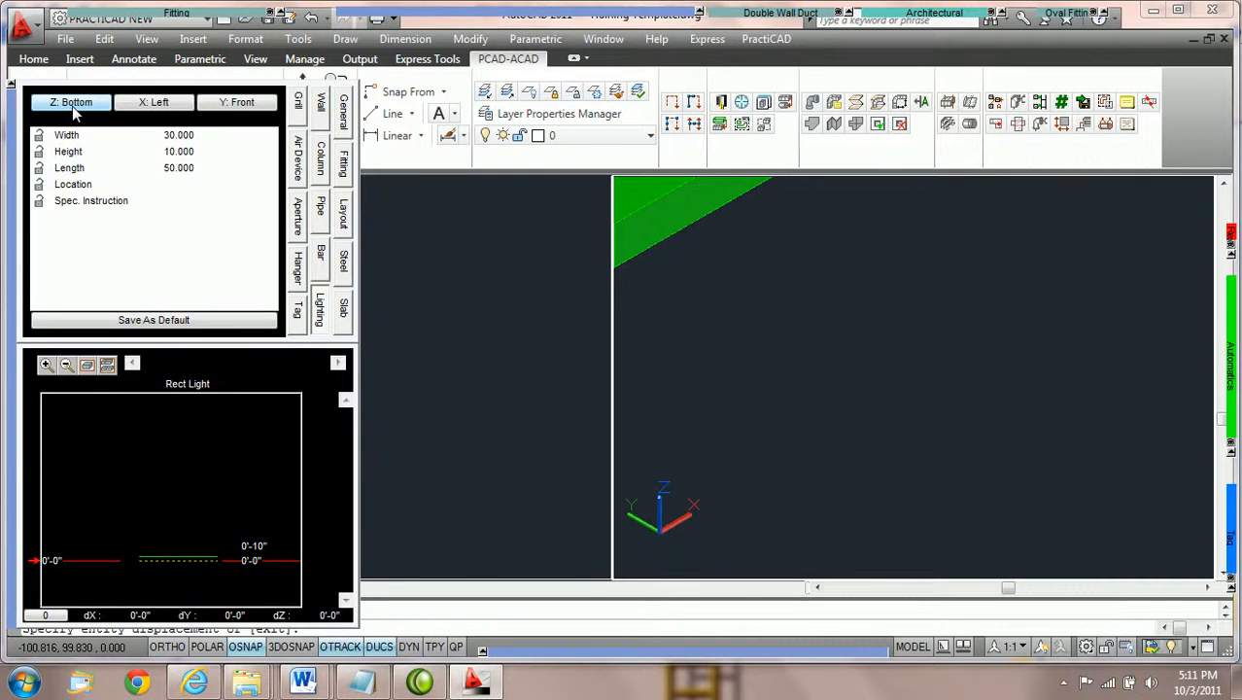
click(72, 102)
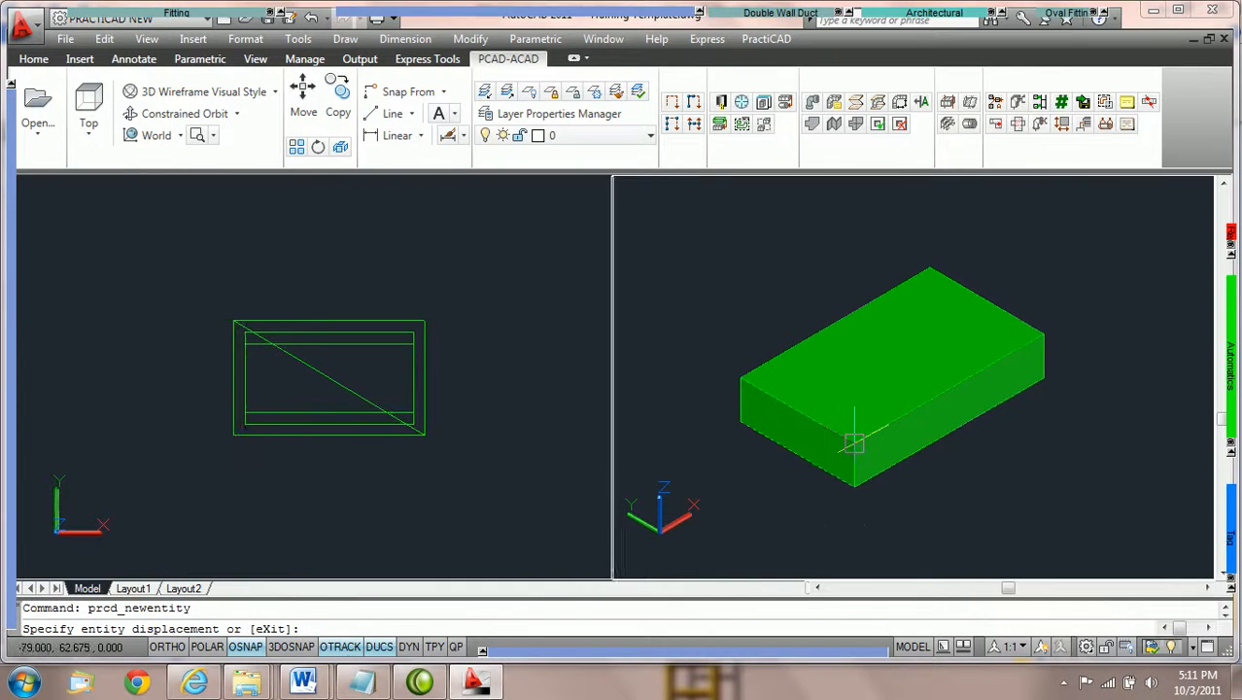
scroll(857, 440, up, 2)
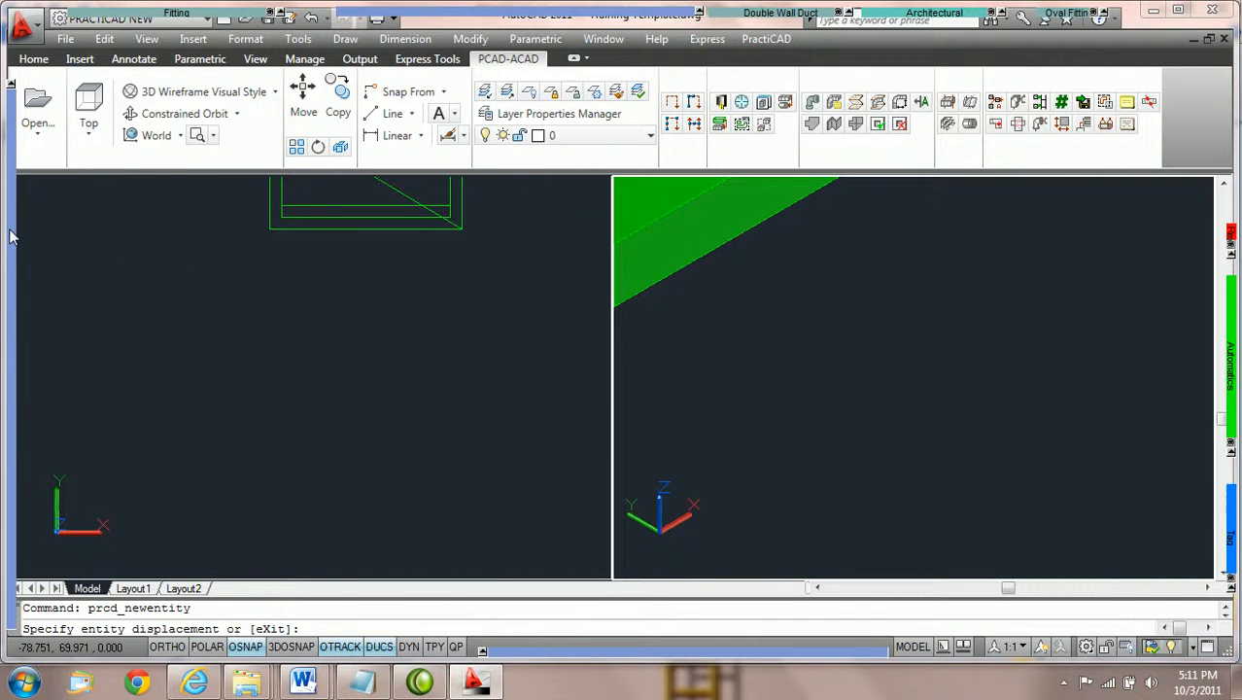
mouse_move(10, 243)
click(161, 102)
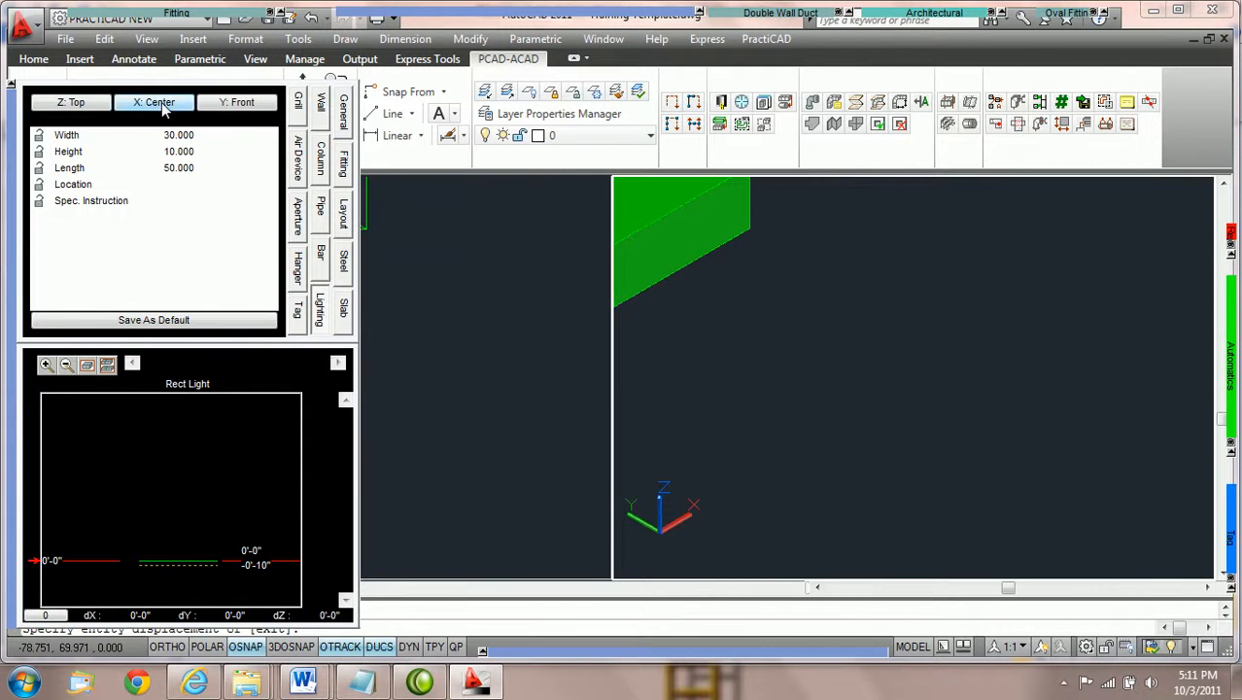
click(161, 102)
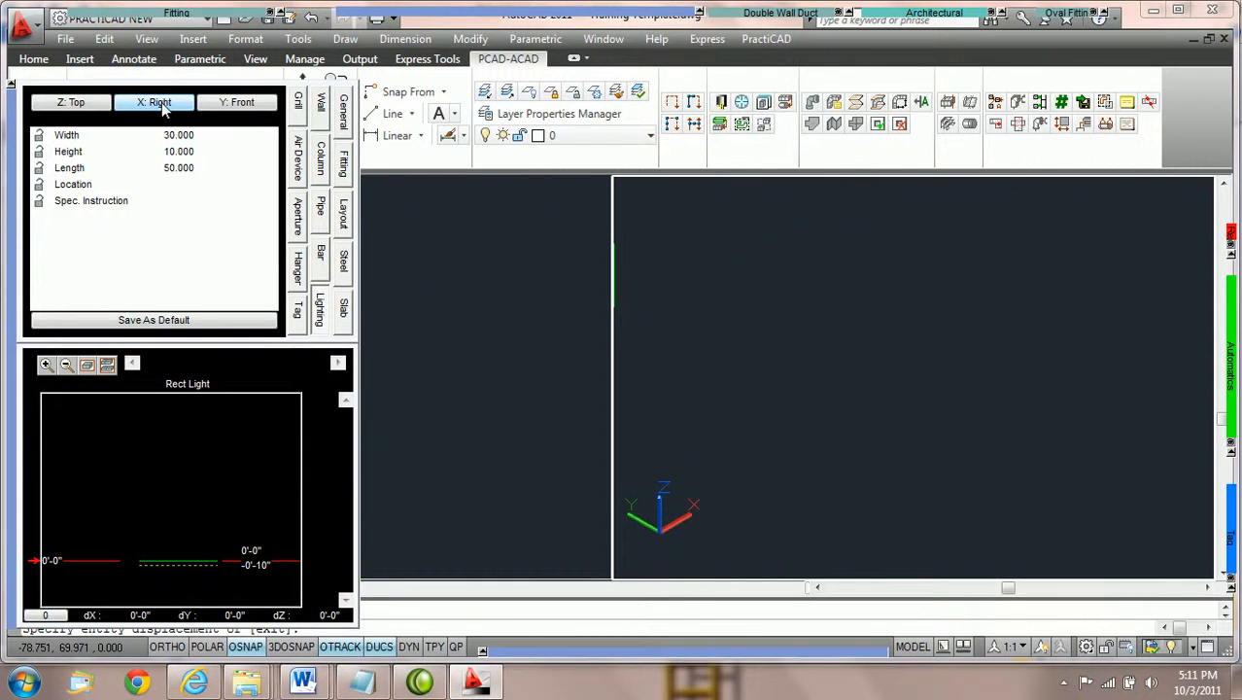
click(231, 103)
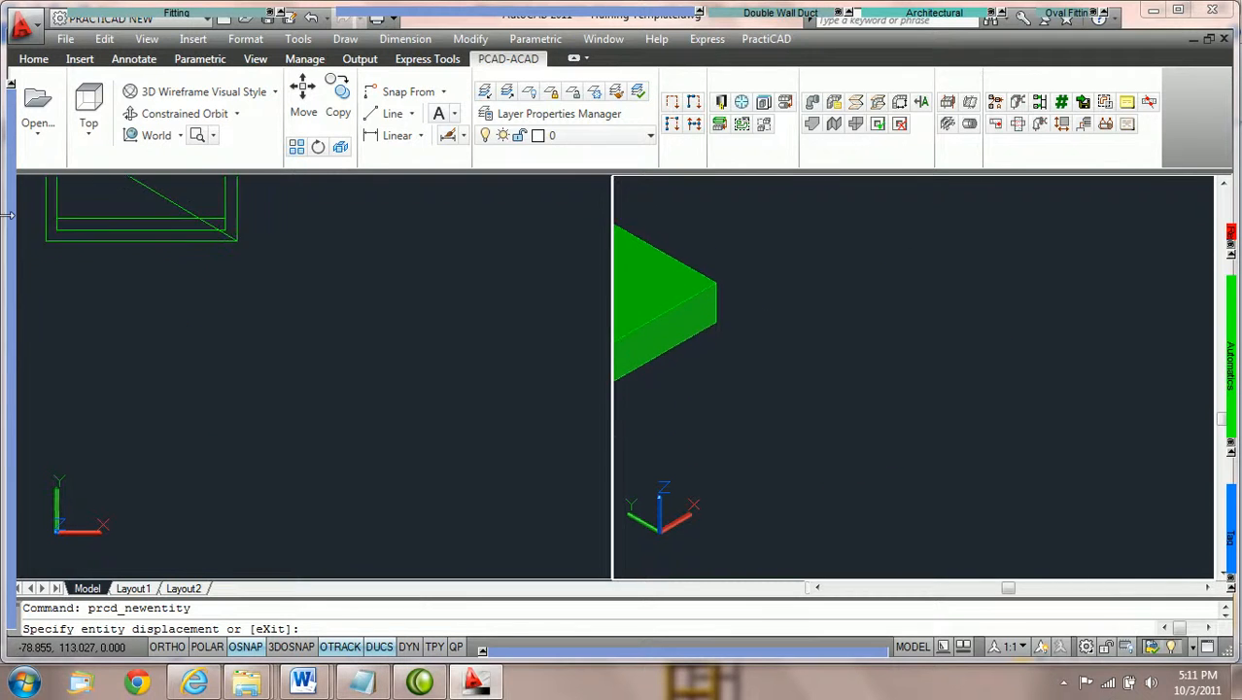
- Cycle the light's insertion reference through X Center, ending at Z Bottom, X Left and Y Front
mouse_move(16, 210)
click(153, 103)
click(153, 103)
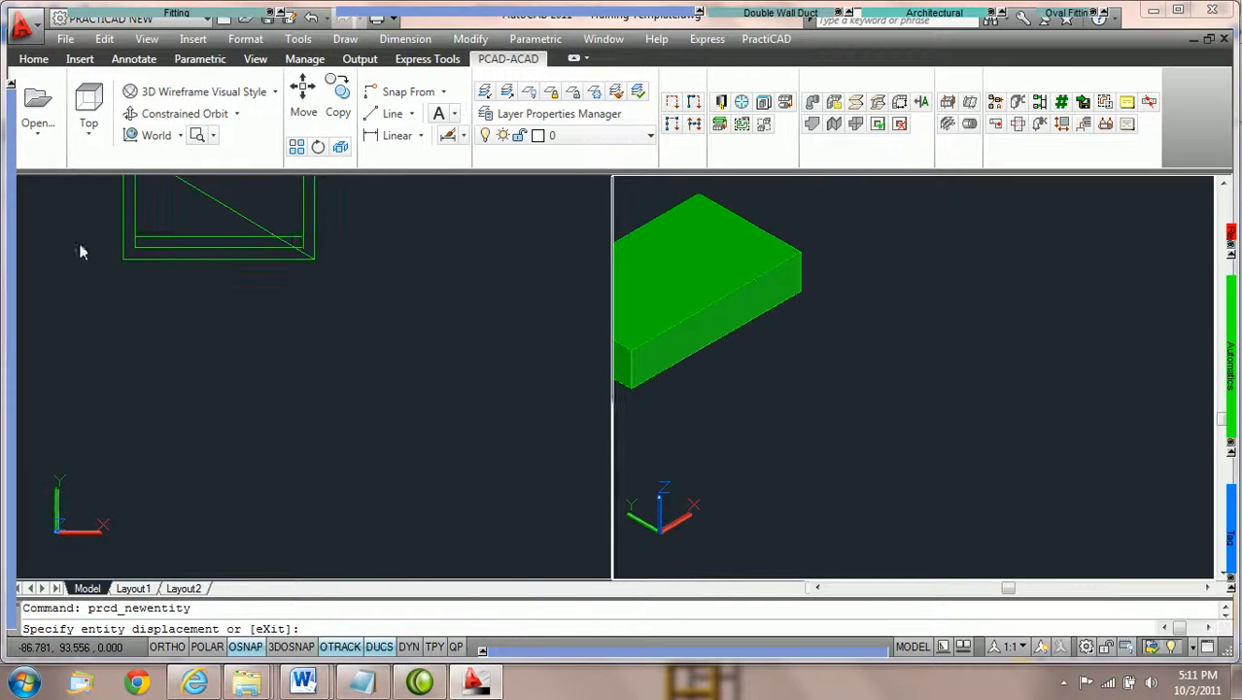
click(75, 103)
click(76, 103)
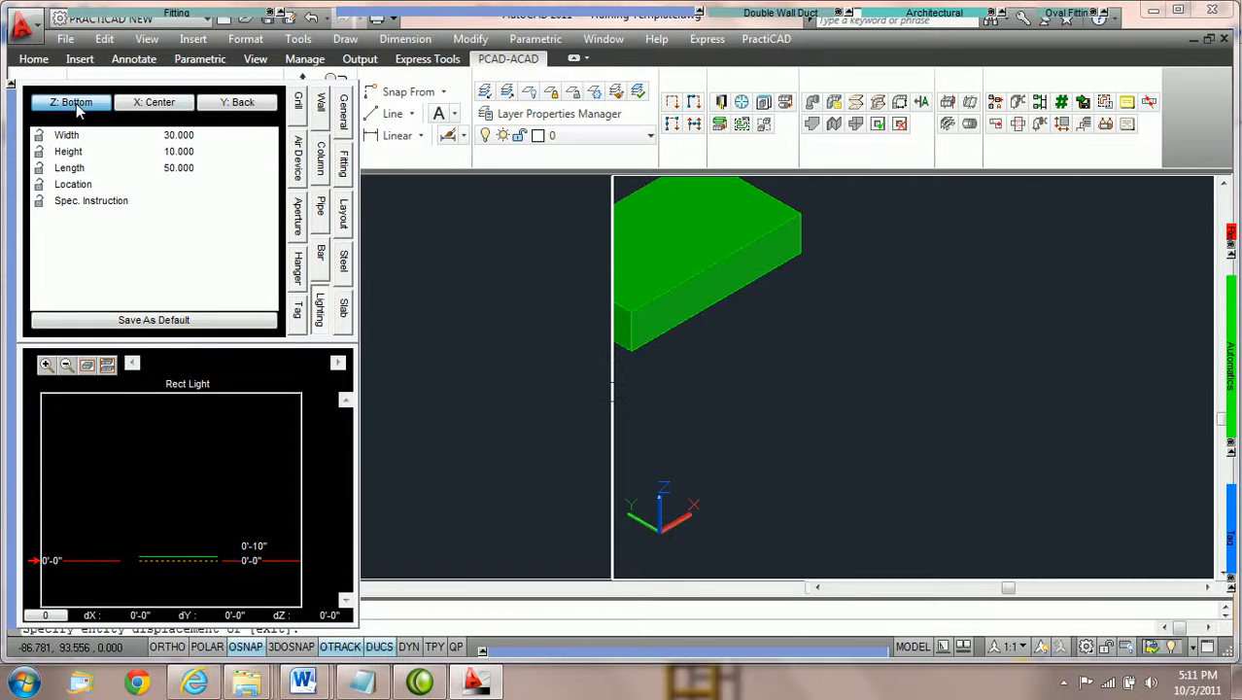
click(163, 105)
click(163, 105)
click(229, 106)
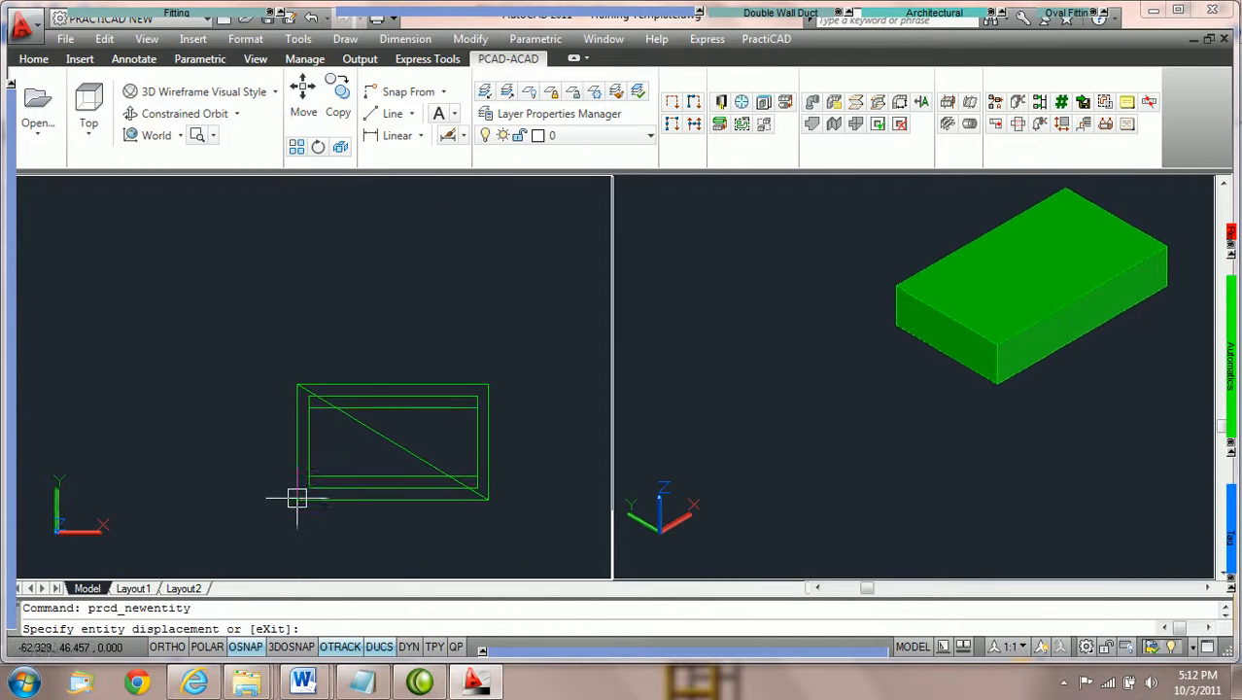
- Place the rectangular light in the plan view and set its width to 38
click(294, 505)
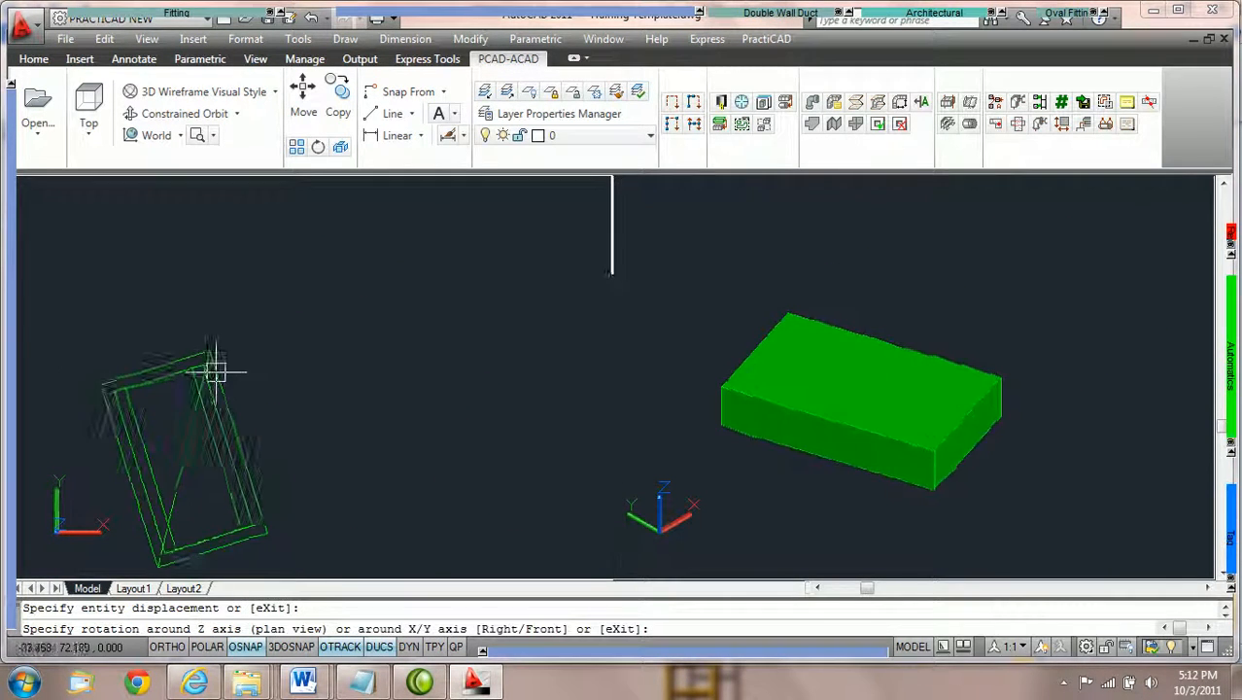
mouse_move(14, 275)
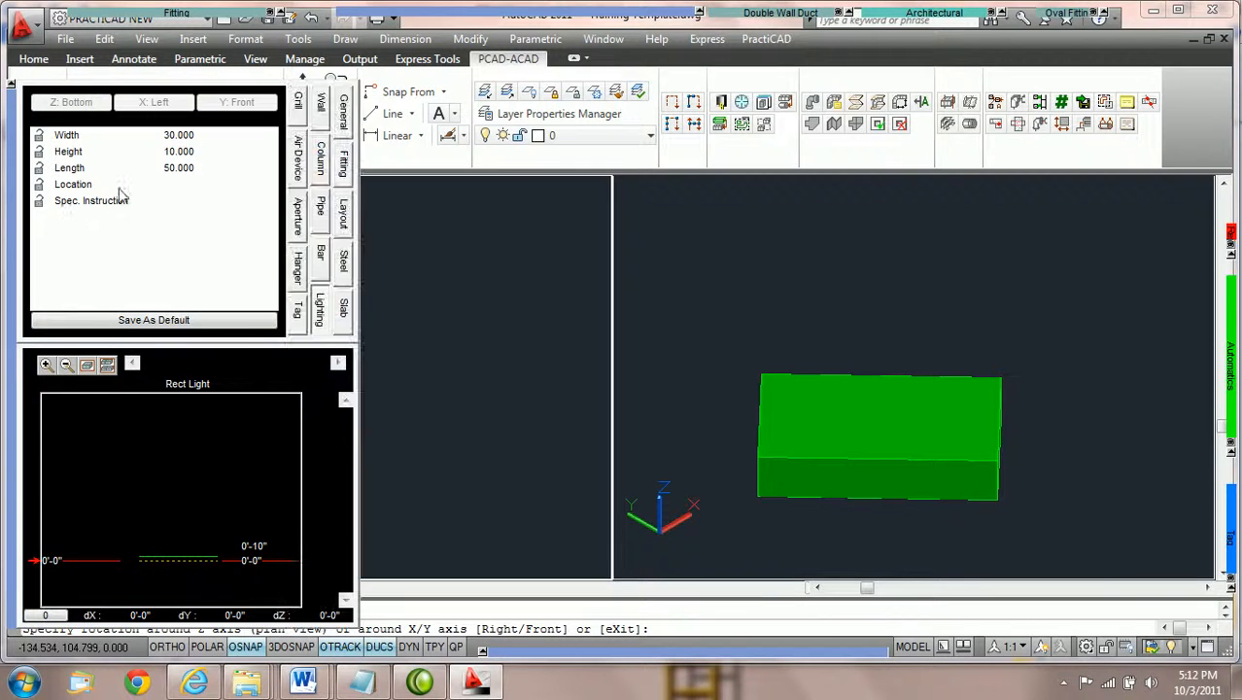
click(206, 136)
scroll(206, 136, up, 6)
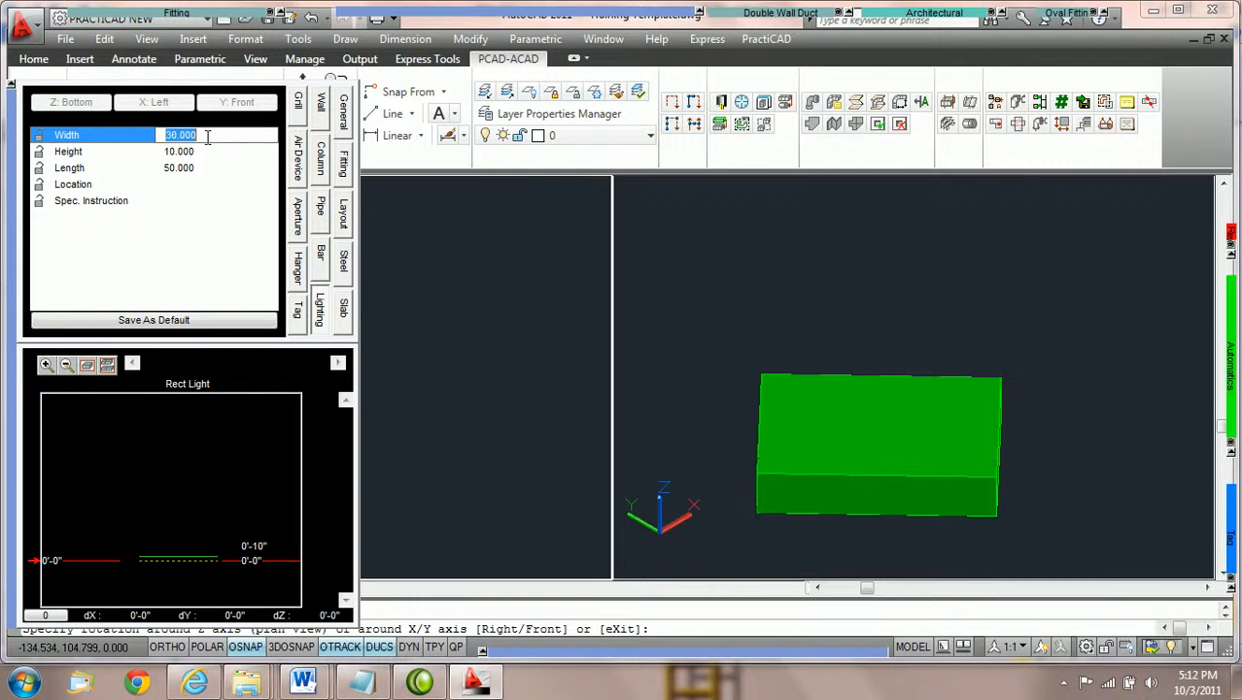
scroll(206, 136, down, 2)
- Set the rectangular light's height to 8 and increase its length
click(212, 152)
scroll(216, 152, up, 4)
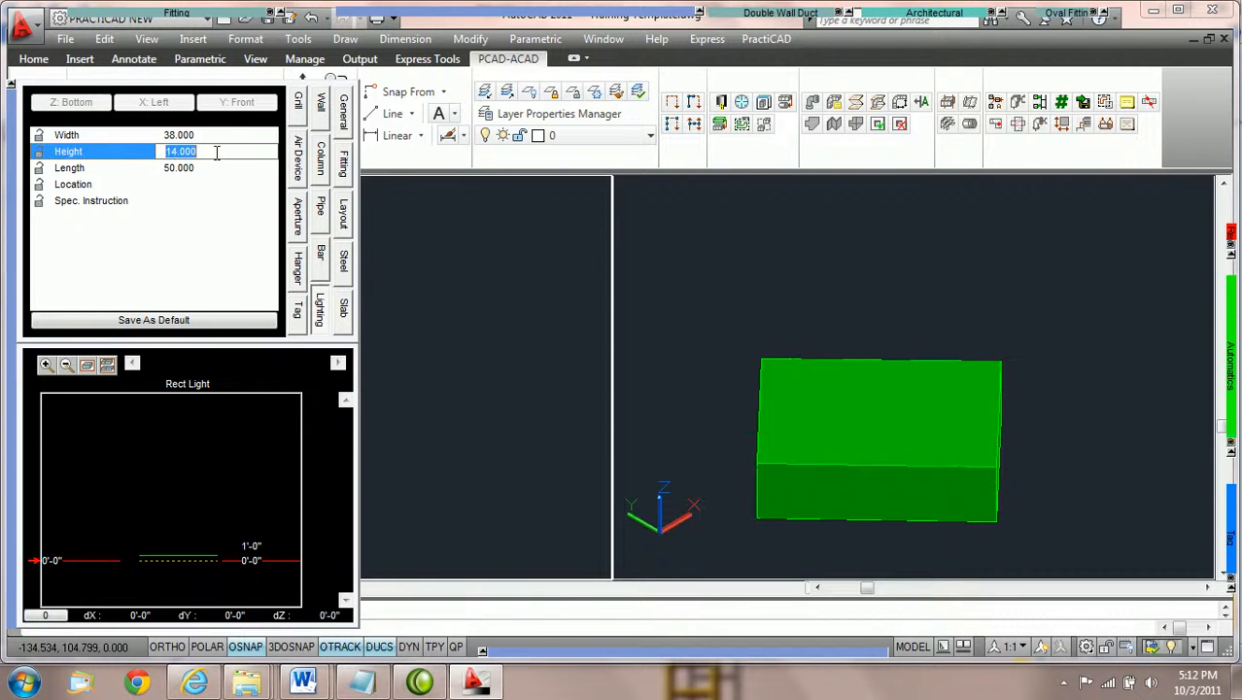
scroll(216, 151, down, 6)
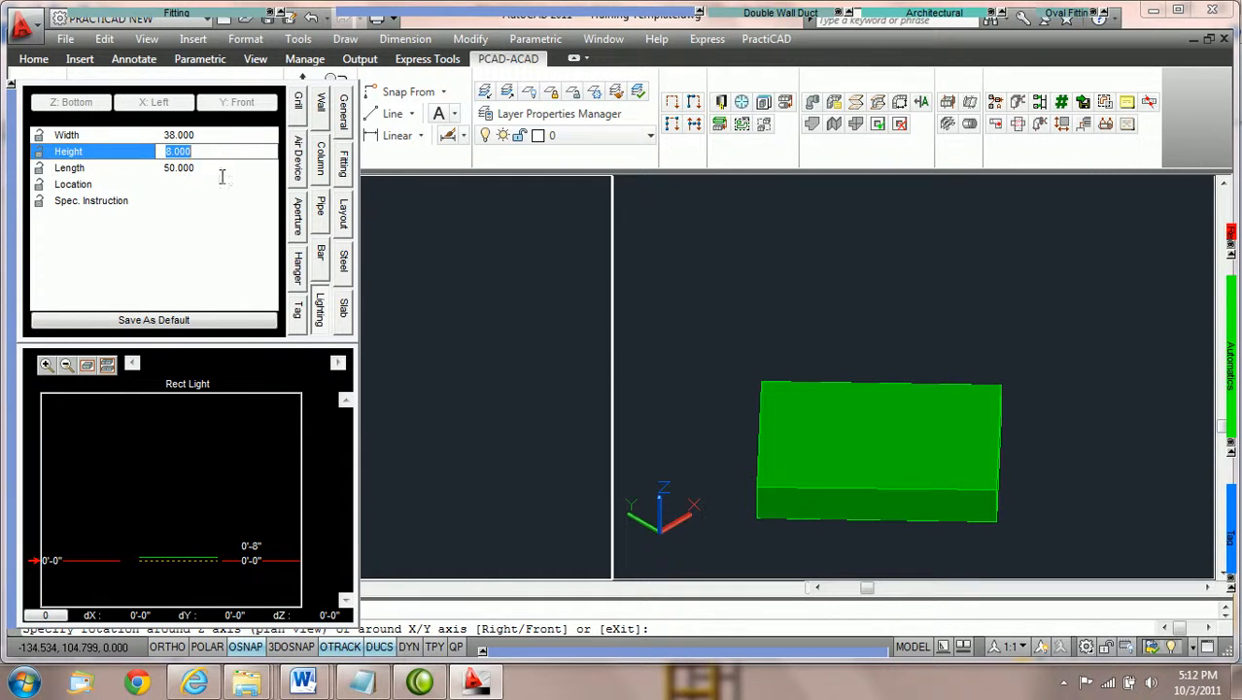
click(225, 167)
scroll(225, 168, up, 8)
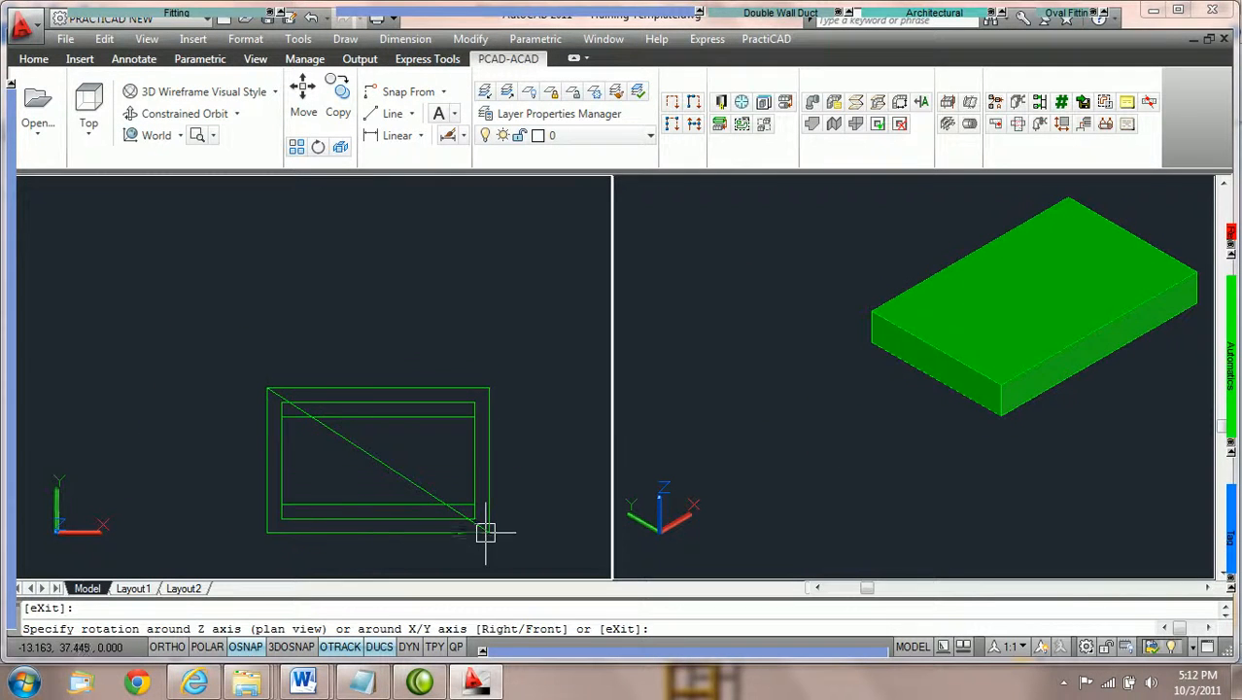
- Finish placing the rectangular light with a plan-view rotation of 0
middle_click(485, 533)
middle_click(485, 533)
scroll(454, 428, down, 8)
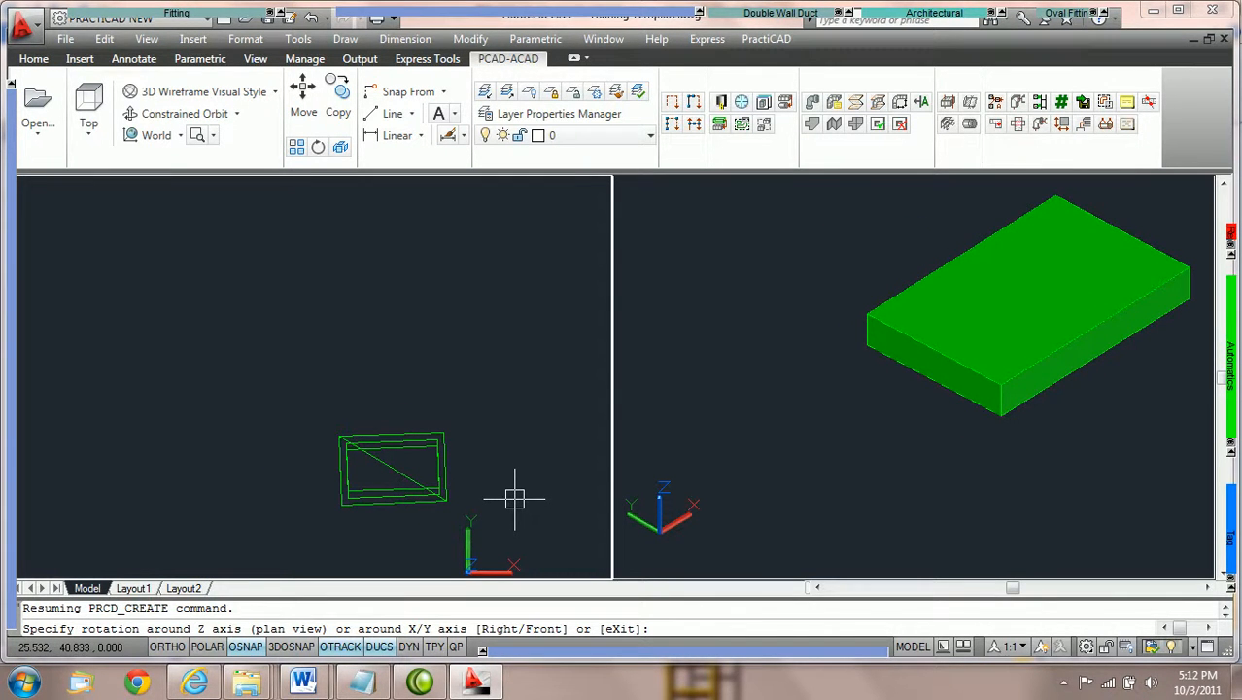
text(0)
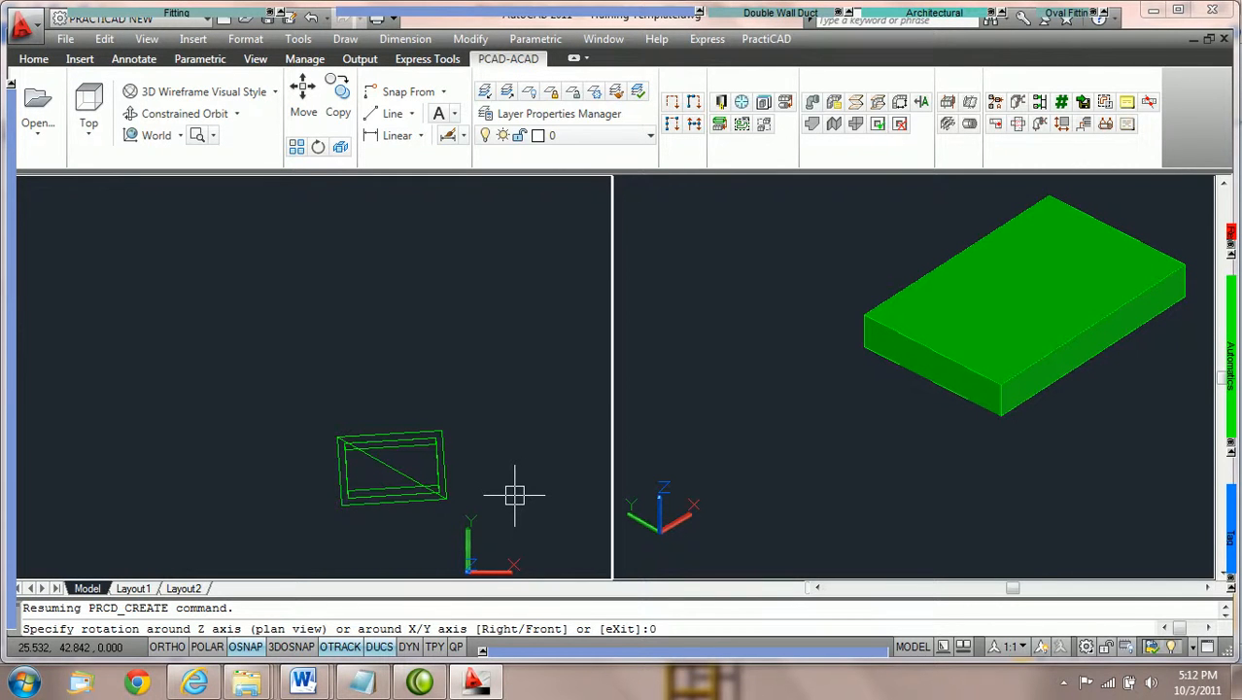
key(Return)
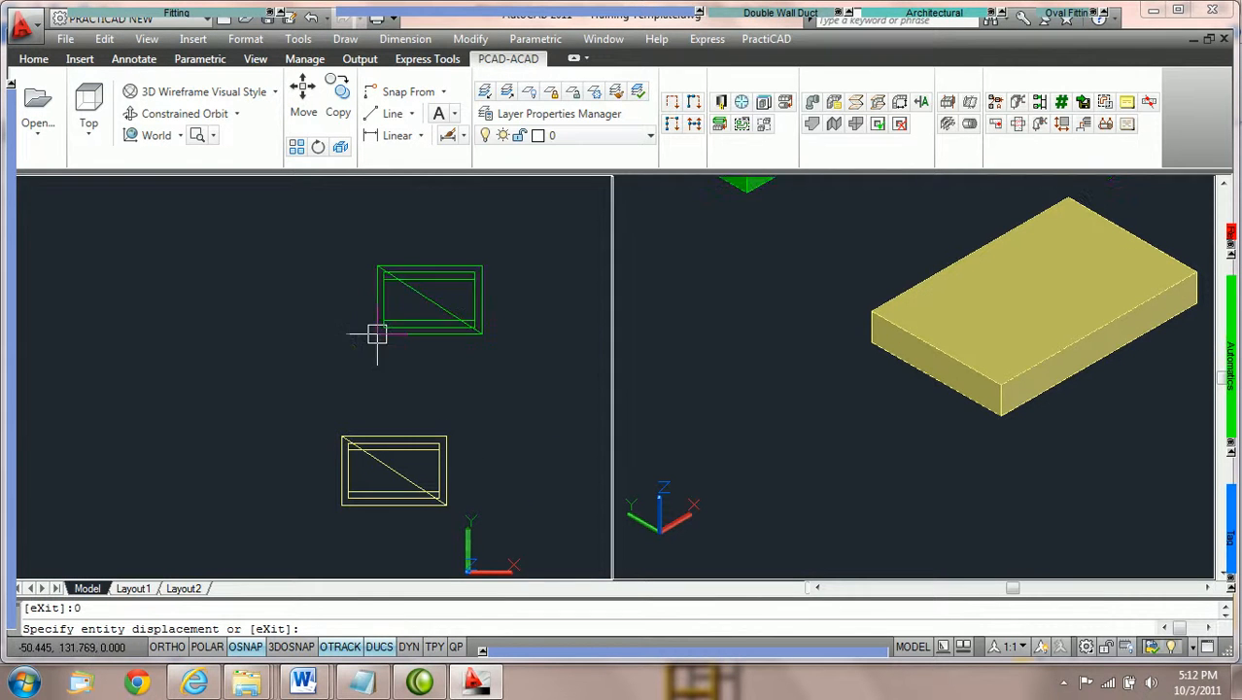
- Place a second rectangular light just above the first in plan, orient it horizontally with polar tracking on, and end the insertion
scroll(360, 379, up, 2)
middle_drag(366, 351, 358, 451)
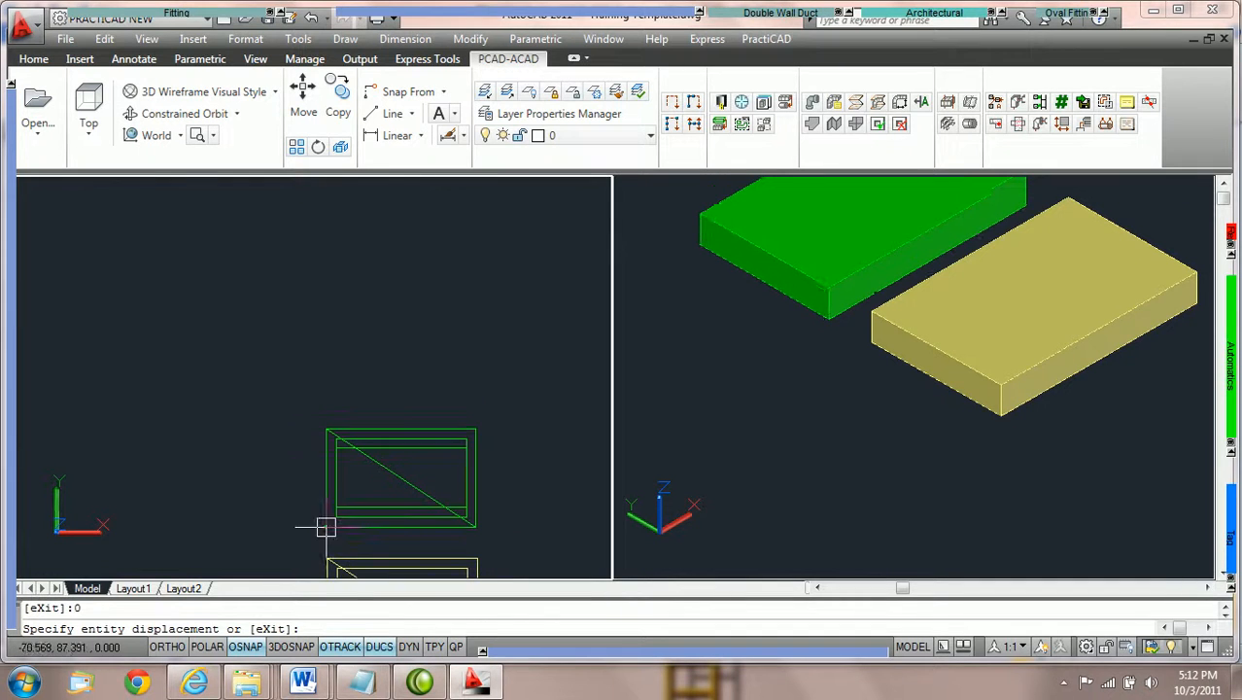
click(328, 519)
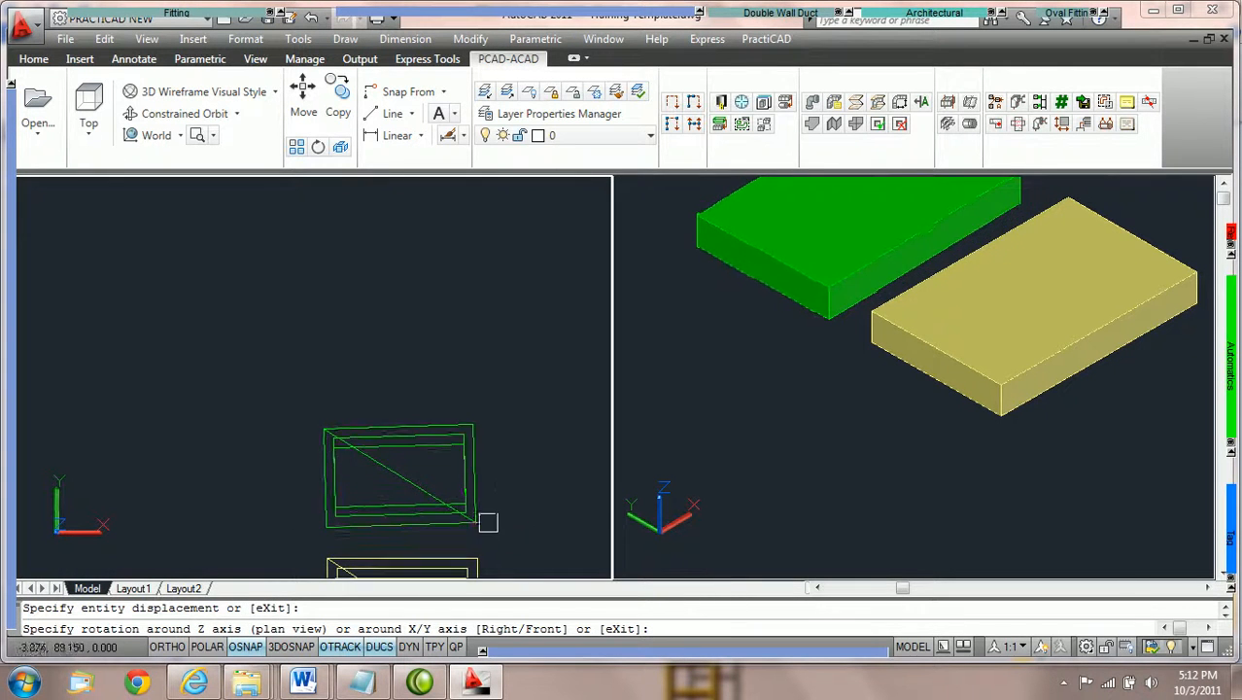
click(206, 647)
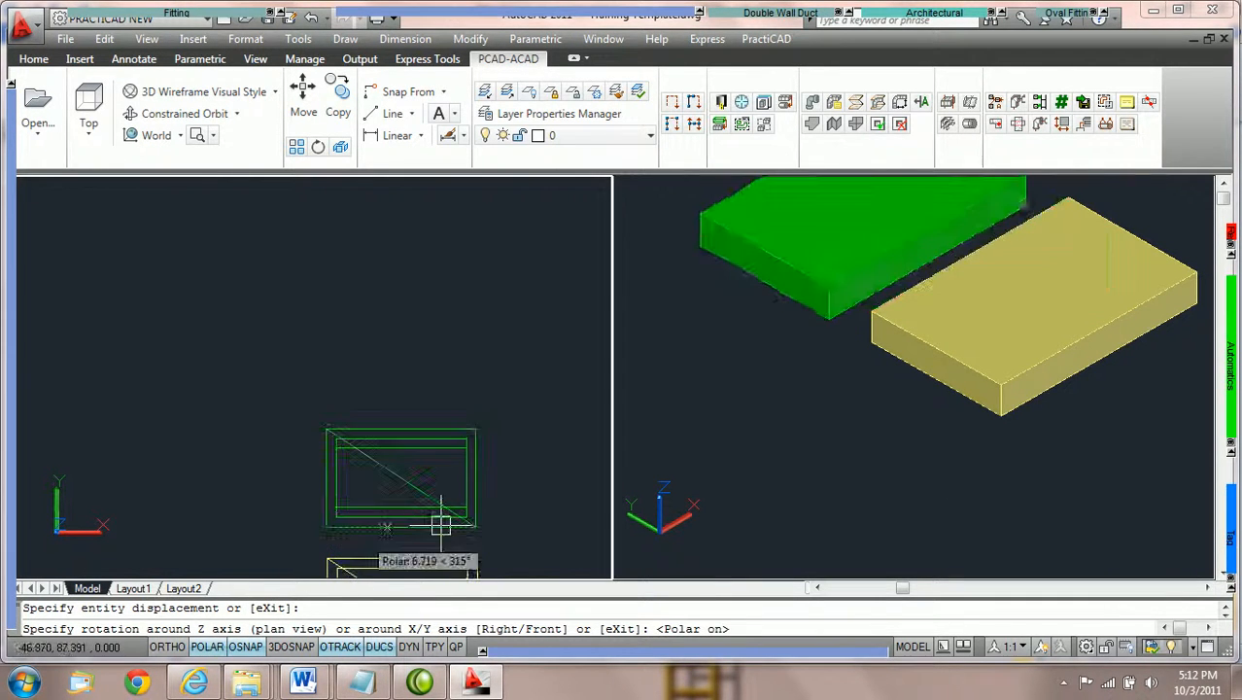
click(509, 522)
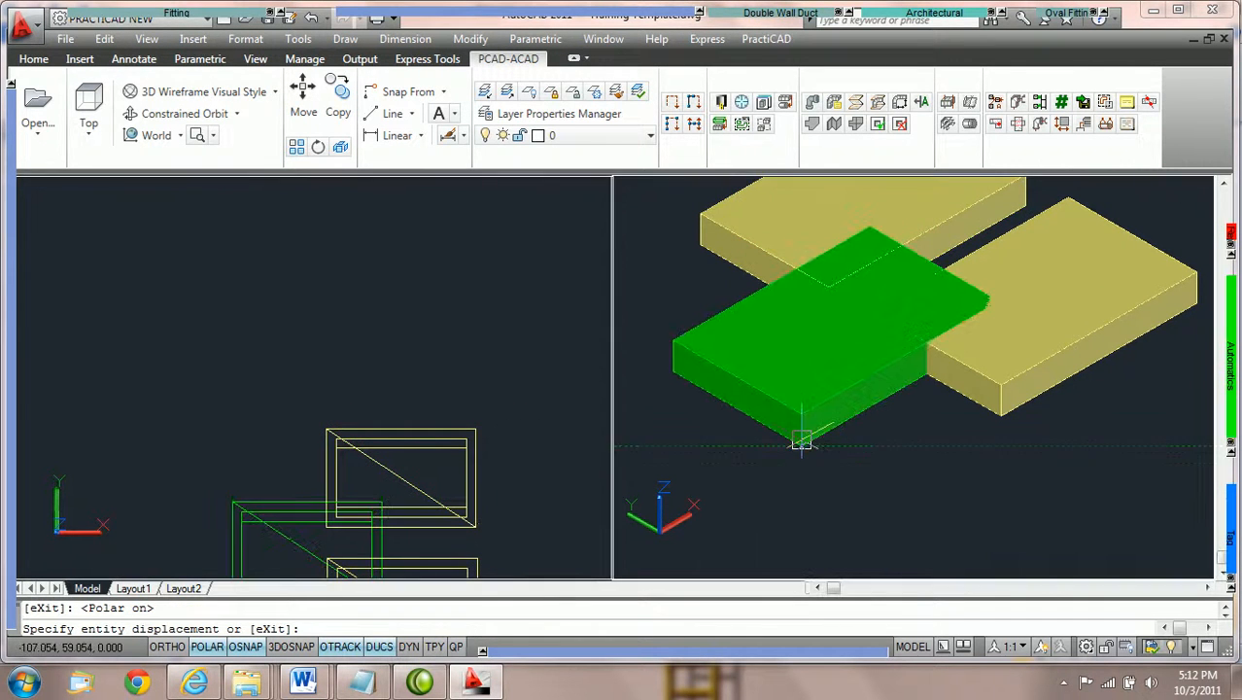
scroll(807, 428, down, 3)
key(Escape)
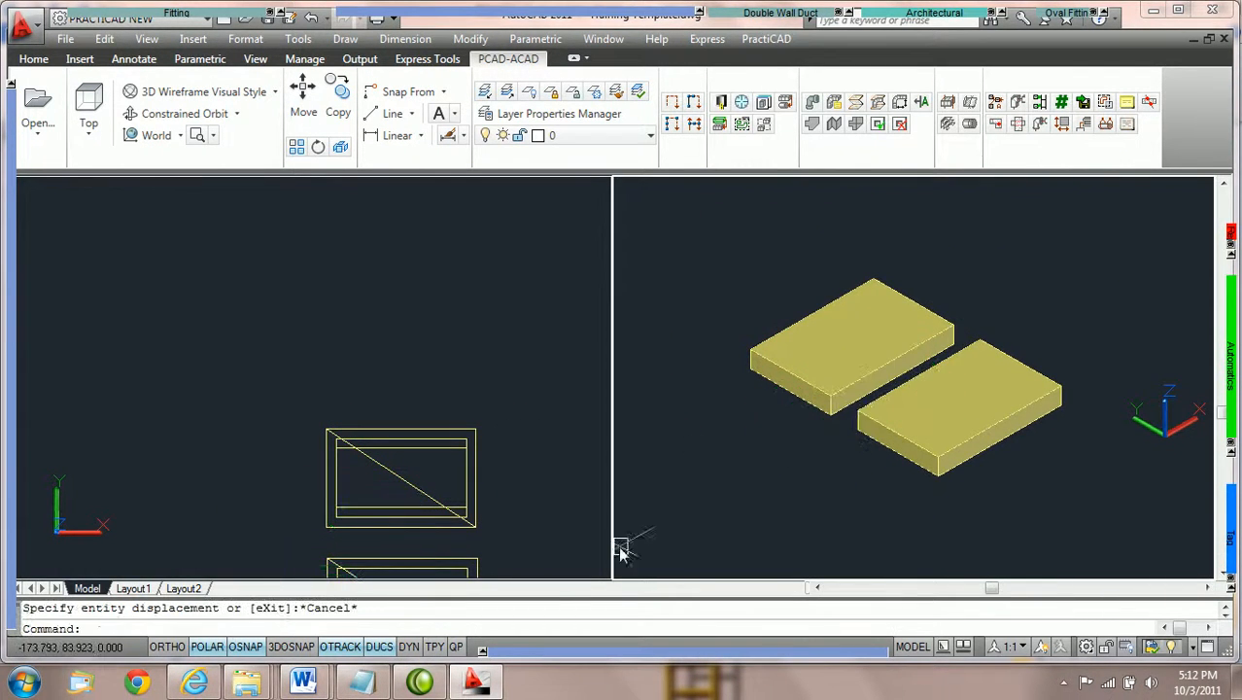
- Start inserting a round light fixture and display its diameter and height properties
click(496, 328)
middle_drag(523, 284, 511, 398)
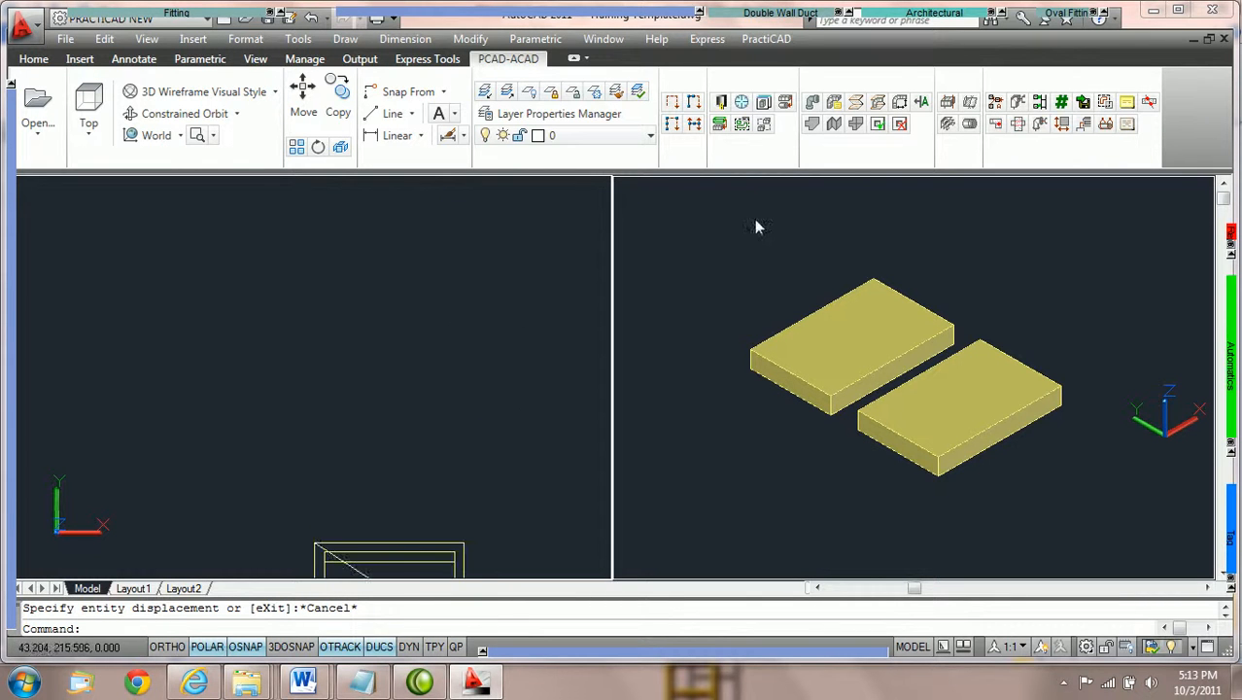
mouse_move(956, 15)
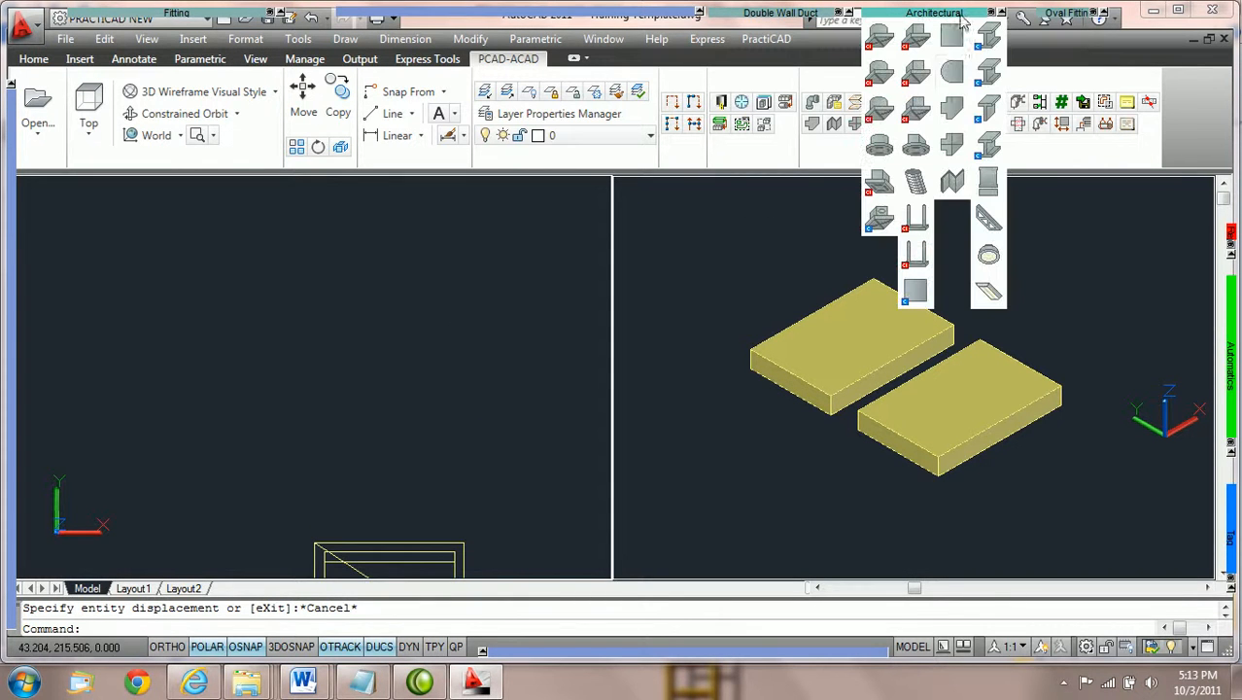
click(988, 255)
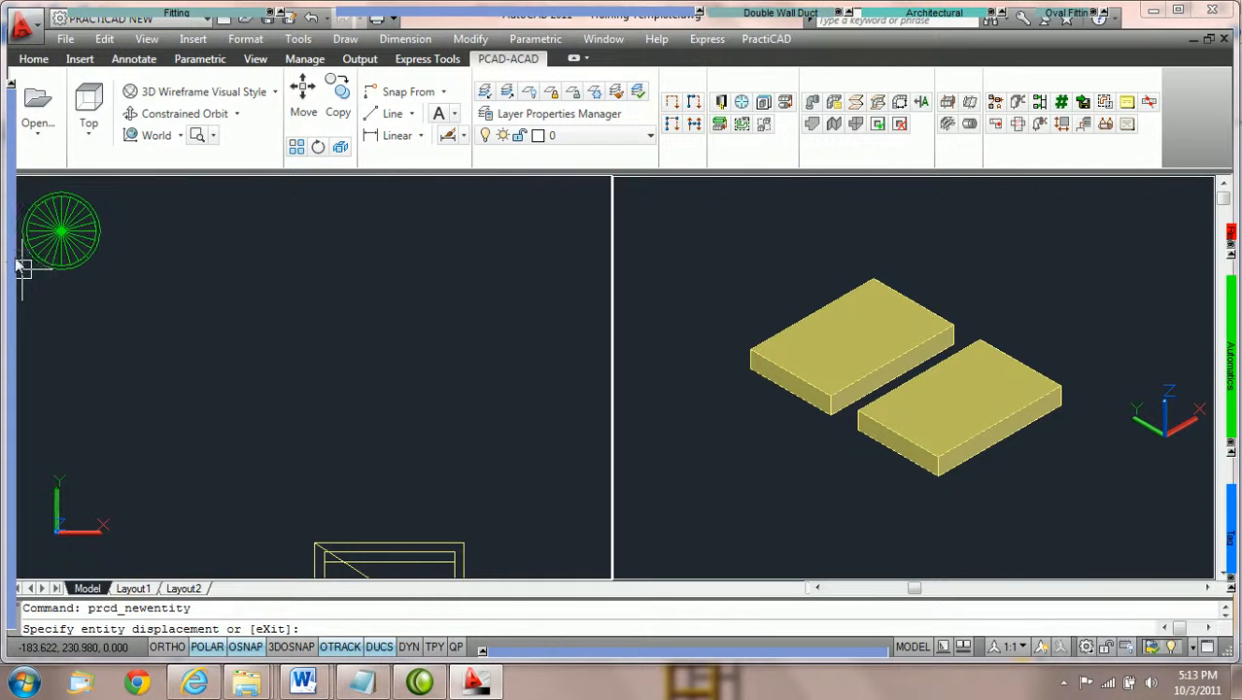
mouse_move(10, 243)
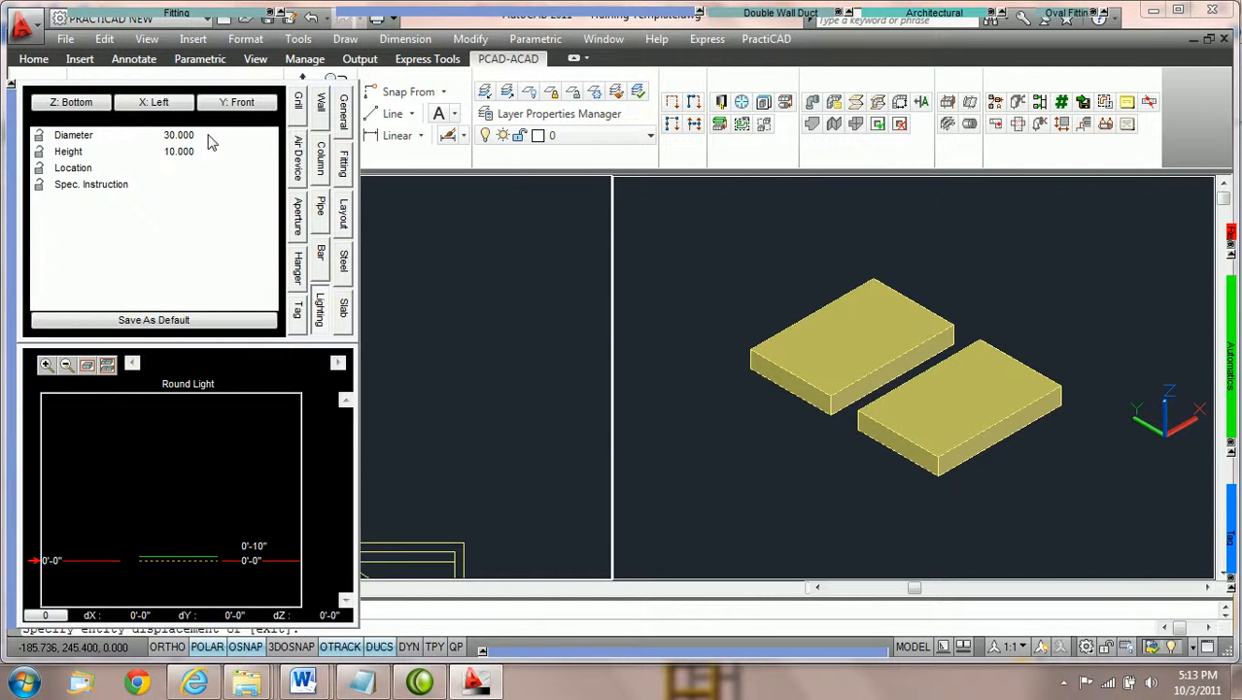